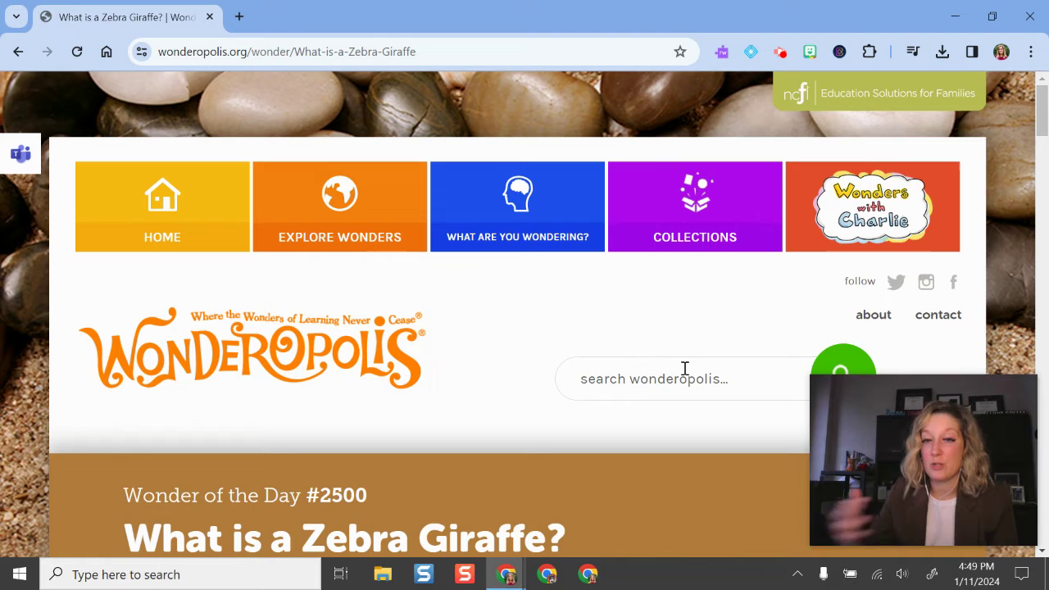
# Open Chrome's side panel beside the zebra giraffe article and expand its list of panel views
pyautogui.moveTo(904, 498); pyautogui.dragTo(321, 202)
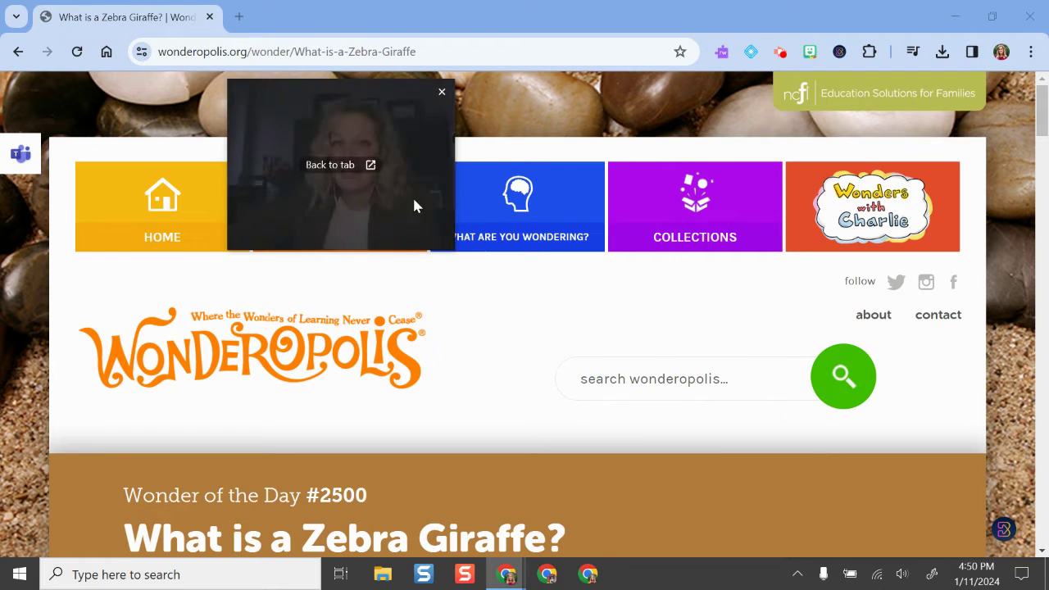
pyautogui.click(971, 52)
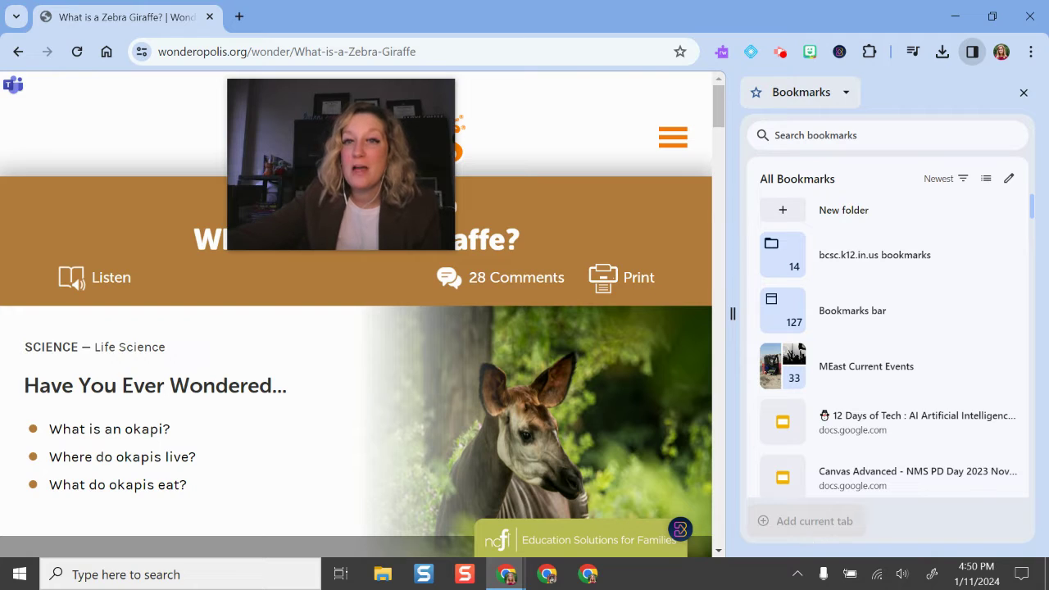
pyautogui.click(845, 93)
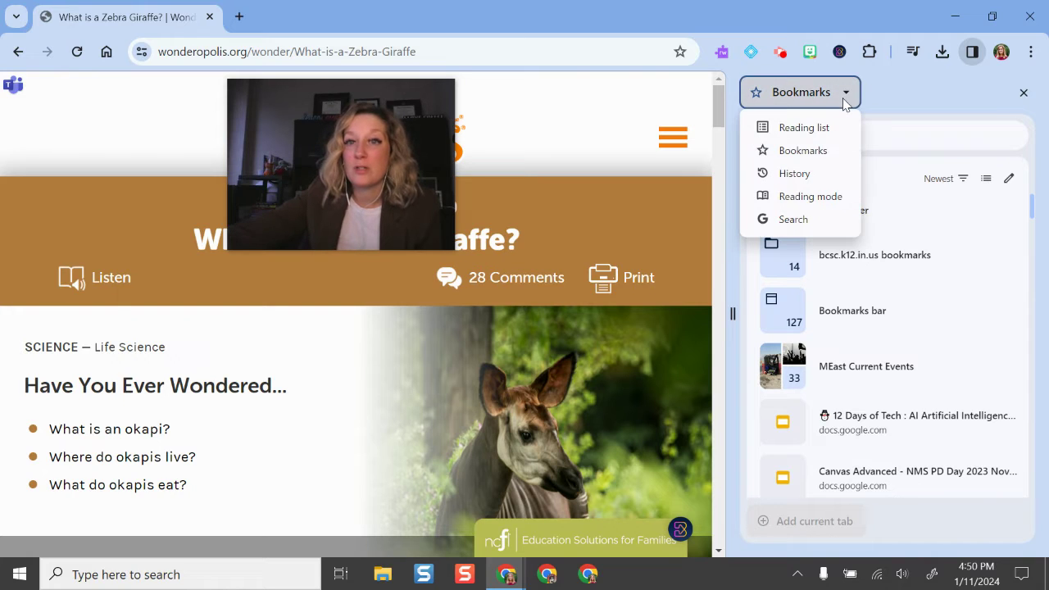
# Switch the side panel to Reading mode and widen it across most of the window
pyautogui.click(821, 196)
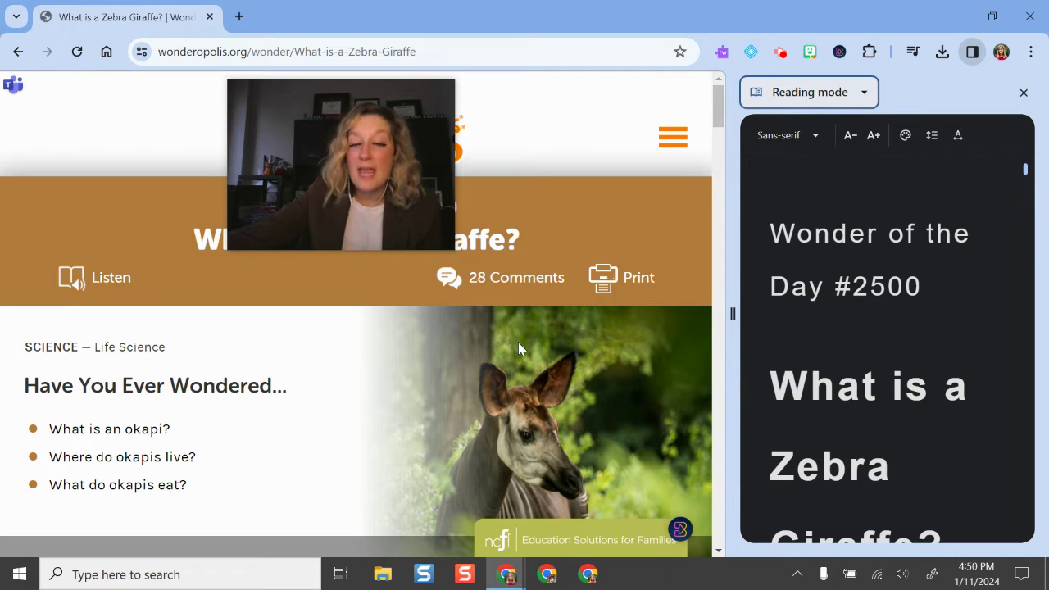
pyautogui.scroll(-2, 534, 377)
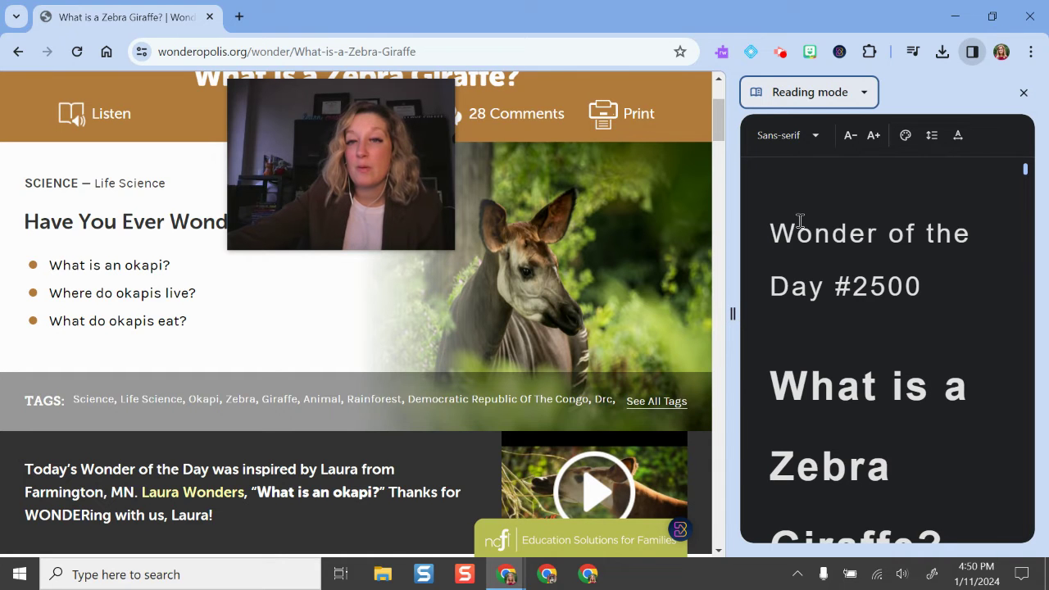
pyautogui.moveTo(731, 319); pyautogui.dragTo(174, 369)
pyautogui.moveTo(390, 212); pyautogui.dragTo(941, 106)
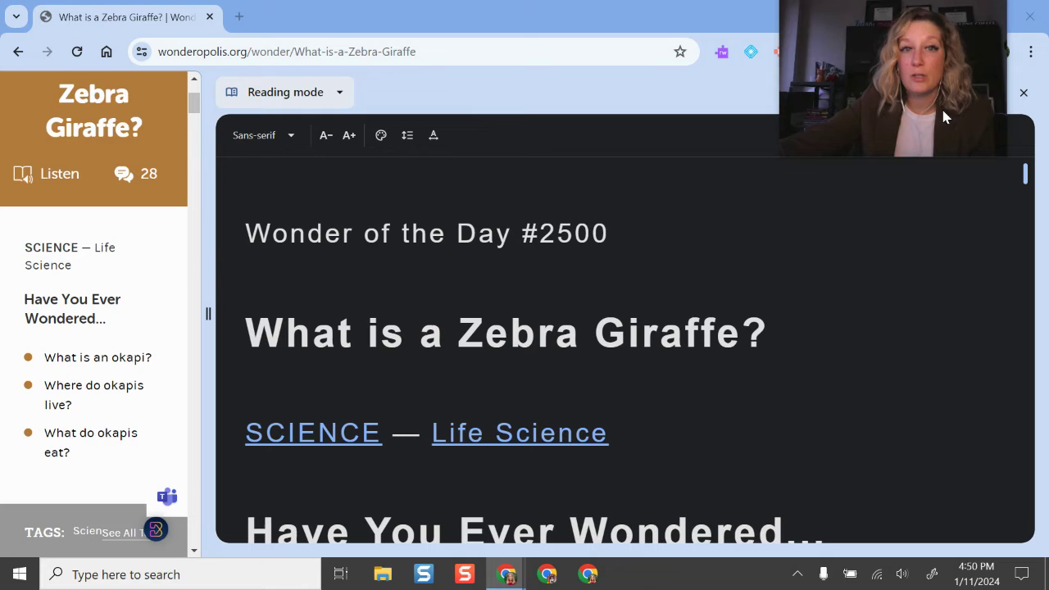
# Change the reading font to Serif, then back to Sans-serif
pyautogui.click(277, 139)
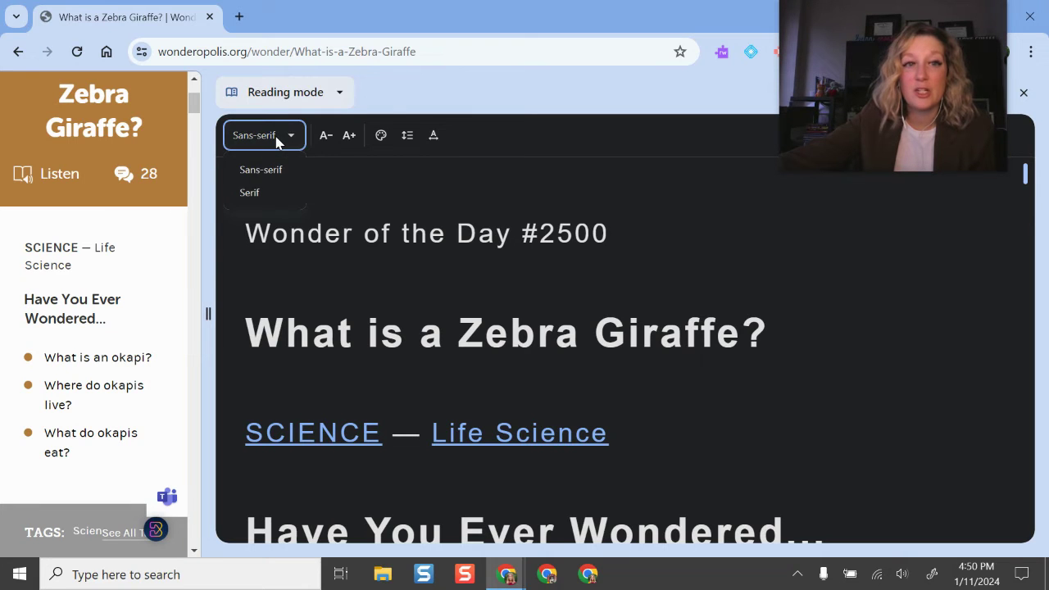
pyautogui.click(257, 190)
pyautogui.click(265, 140)
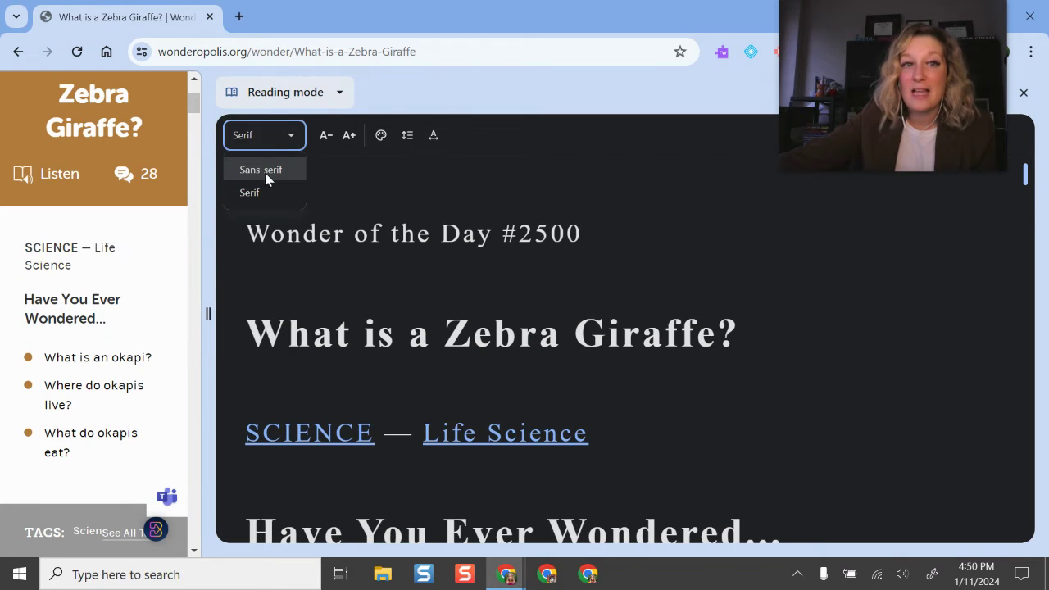
pyautogui.click(263, 172)
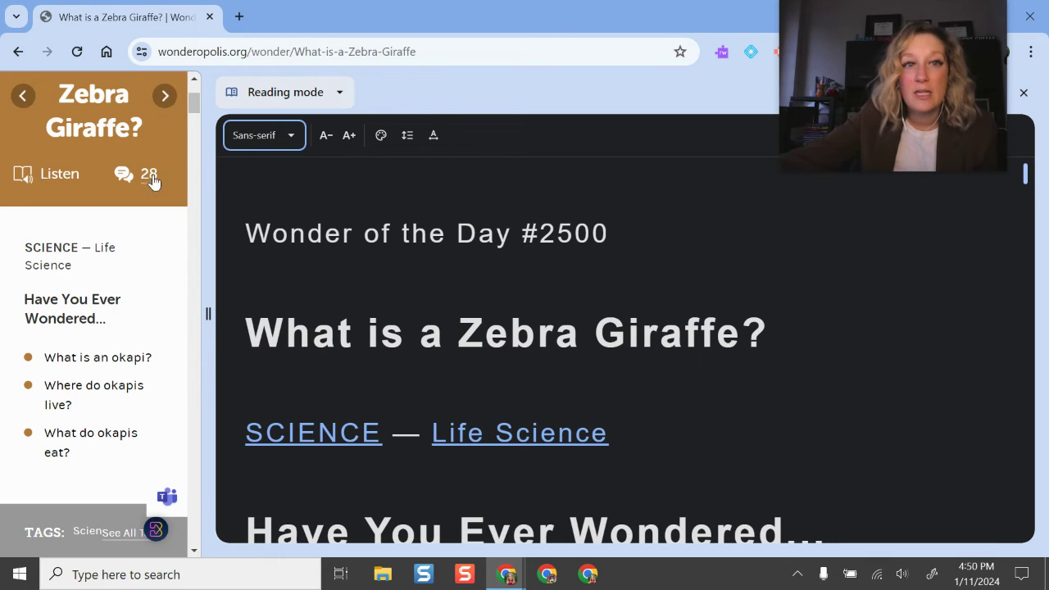
# Enlarge the article text one step, then shrink it three steps
pyautogui.click(345, 140)
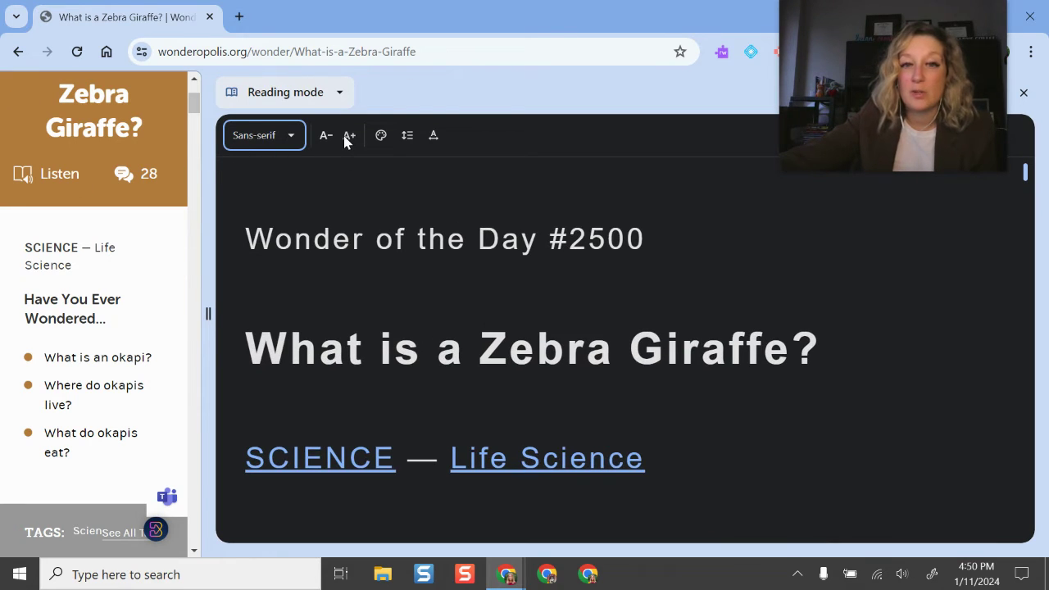
pyautogui.click(327, 134)
pyautogui.click(327, 134)
pyautogui.click(327, 134)
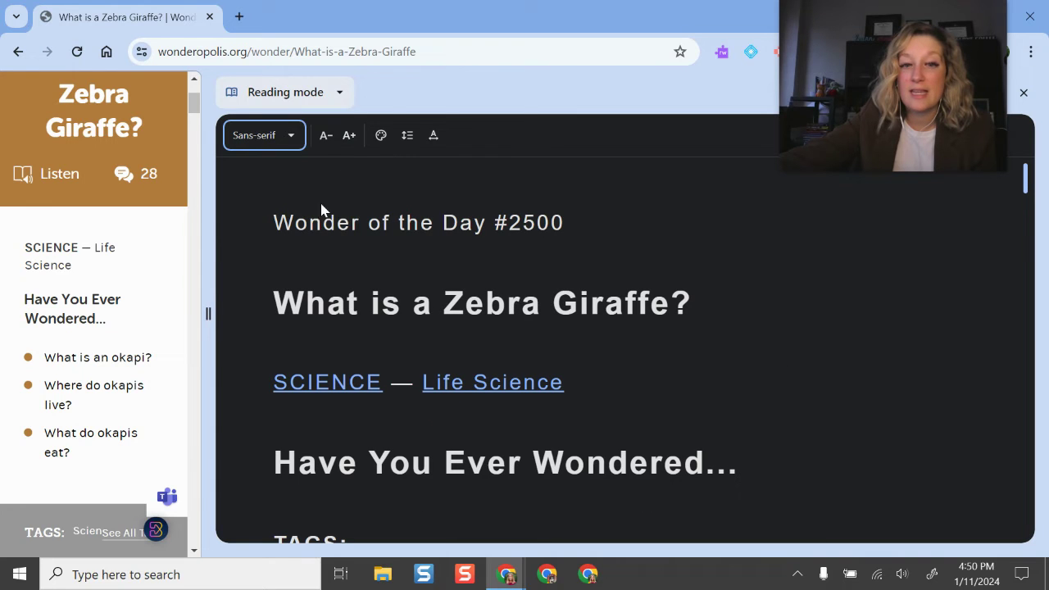
pyautogui.click(381, 136)
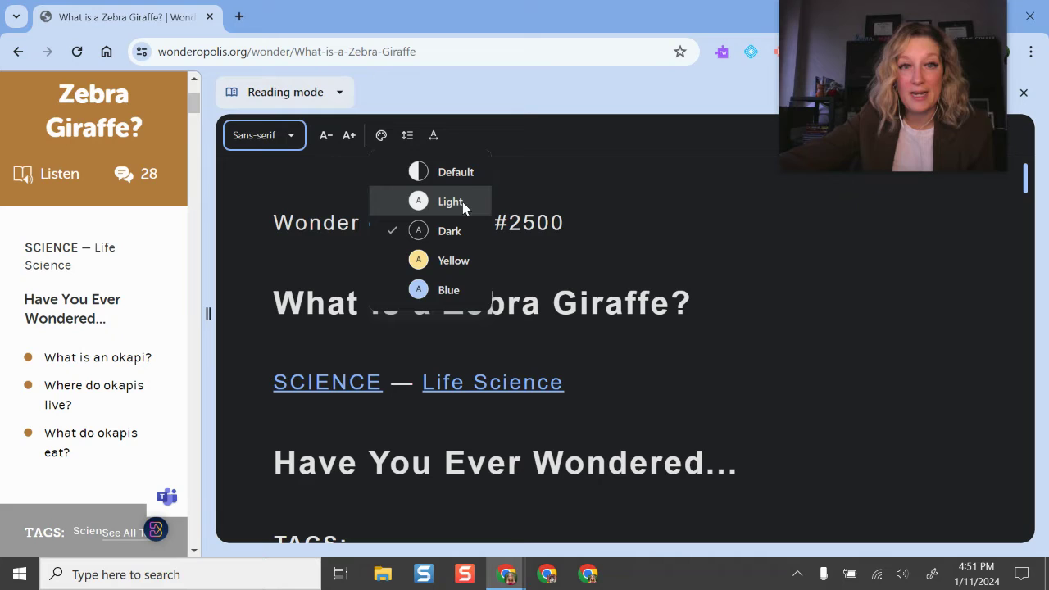
# Try the Default and then the Light reading themes on the article
pyautogui.click(459, 173)
pyautogui.click(382, 136)
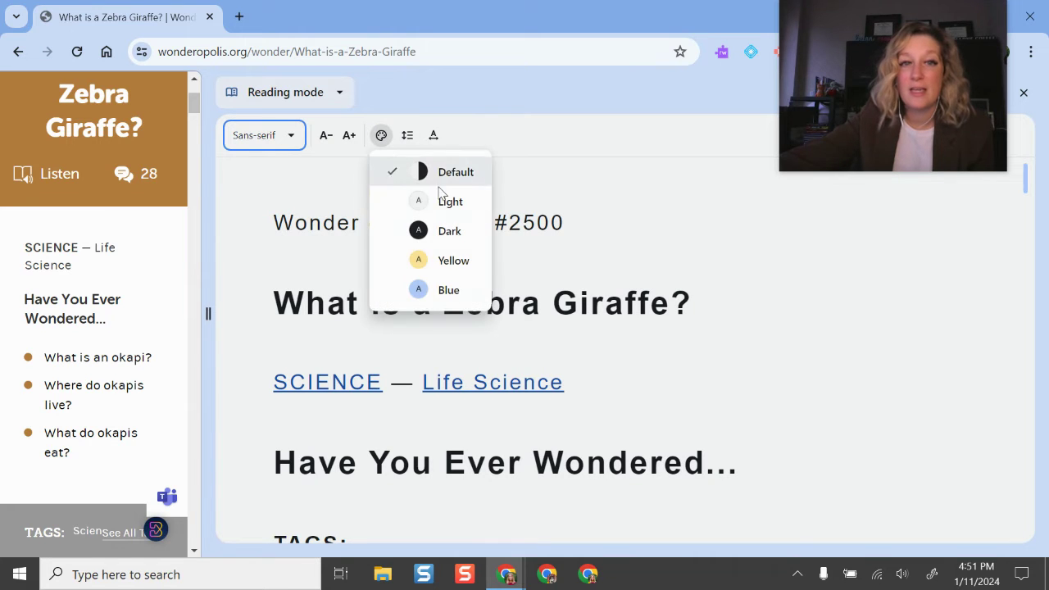
pyautogui.scroll(-8, 627, 333)
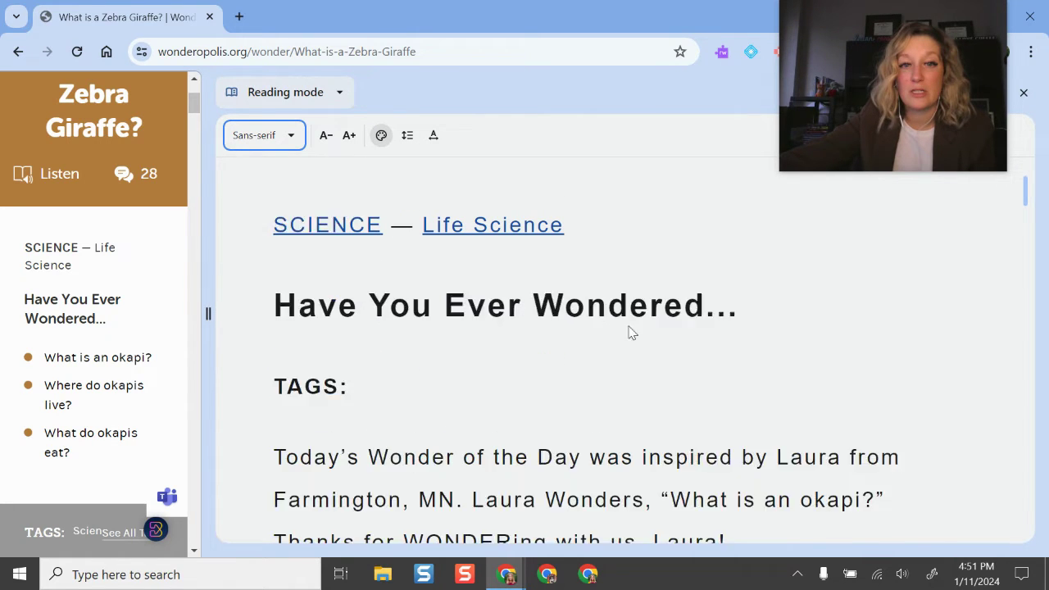
pyautogui.scroll(7, 663, 339)
pyautogui.scroll(1, 666, 340)
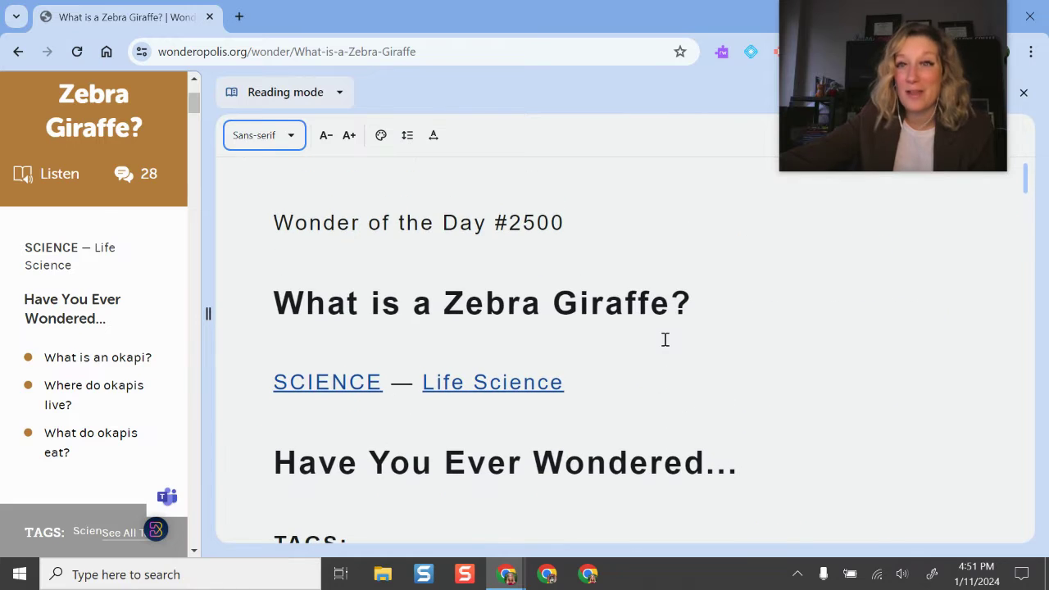
pyautogui.click(382, 138)
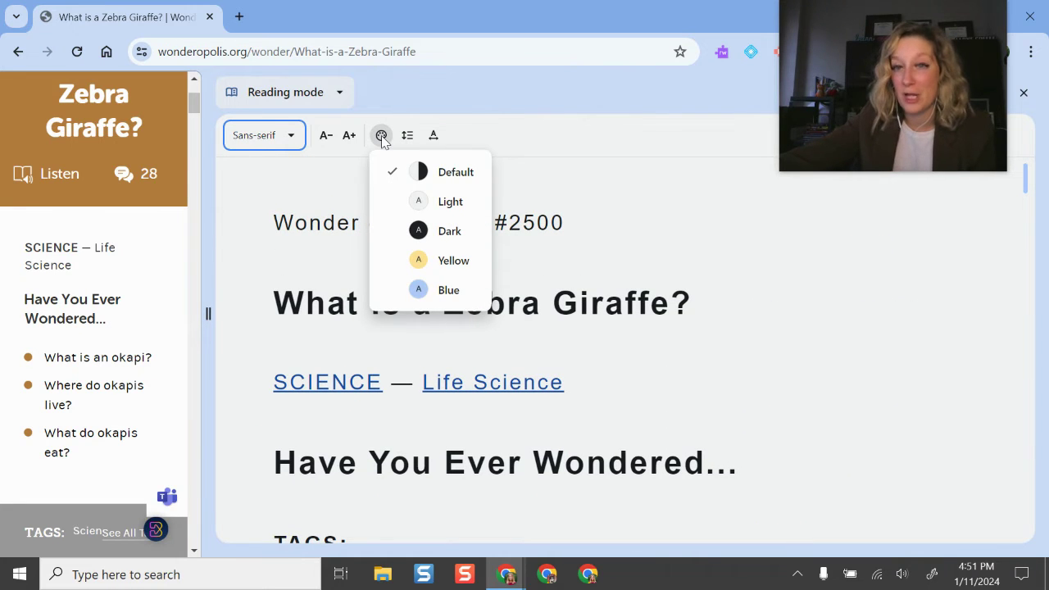
pyautogui.click(459, 205)
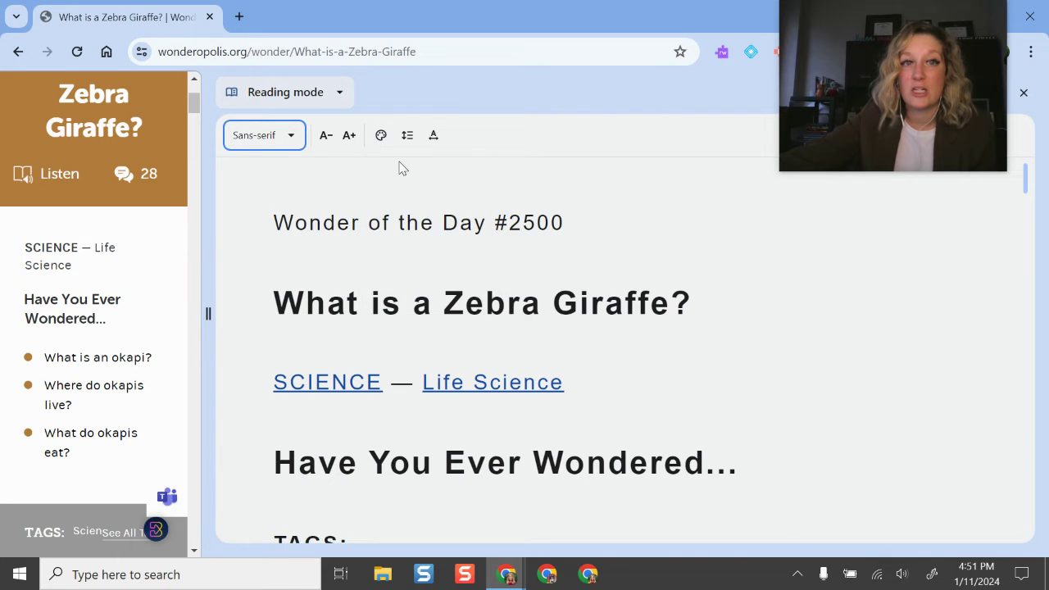
# Compare the Yellow and Blue reading themes, settling on Yellow
pyautogui.click(382, 135)
pyautogui.click(444, 259)
pyautogui.click(382, 135)
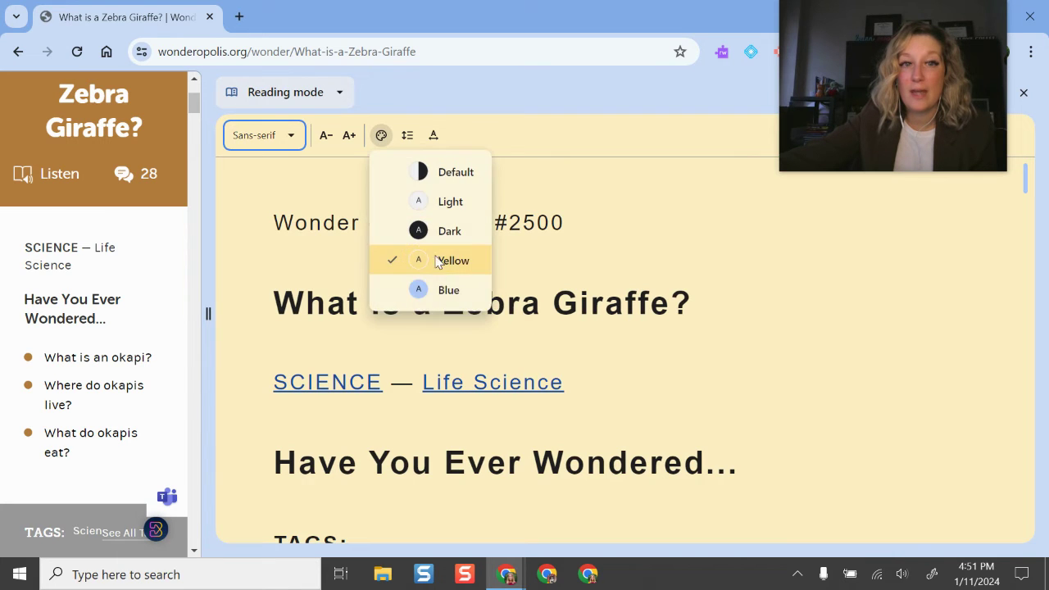
pyautogui.click(447, 290)
pyautogui.click(381, 135)
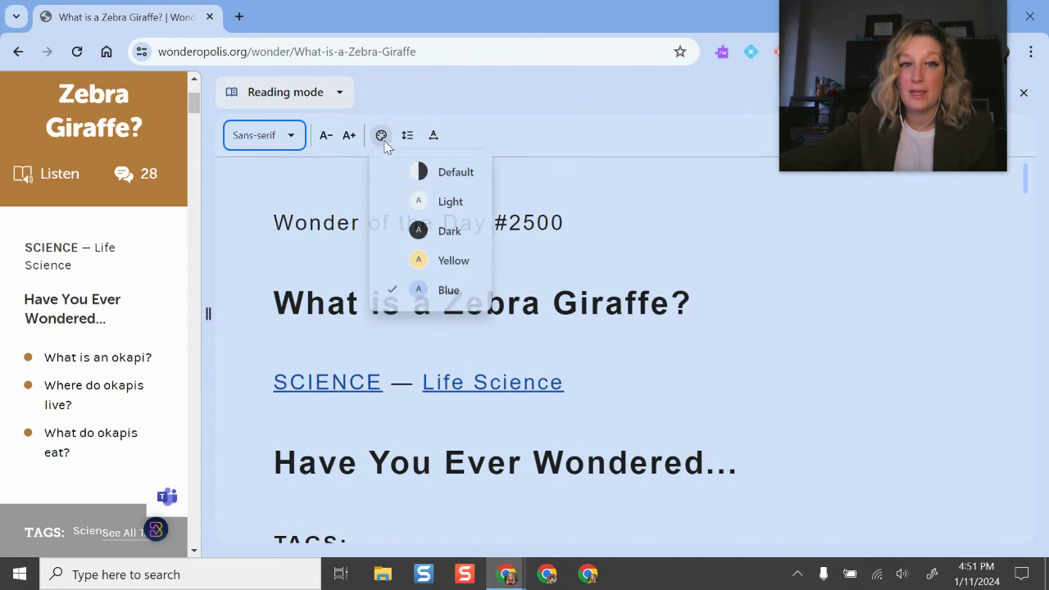
pyautogui.click(446, 260)
pyautogui.scroll(-6, 677, 272)
pyautogui.scroll(6, 701, 305)
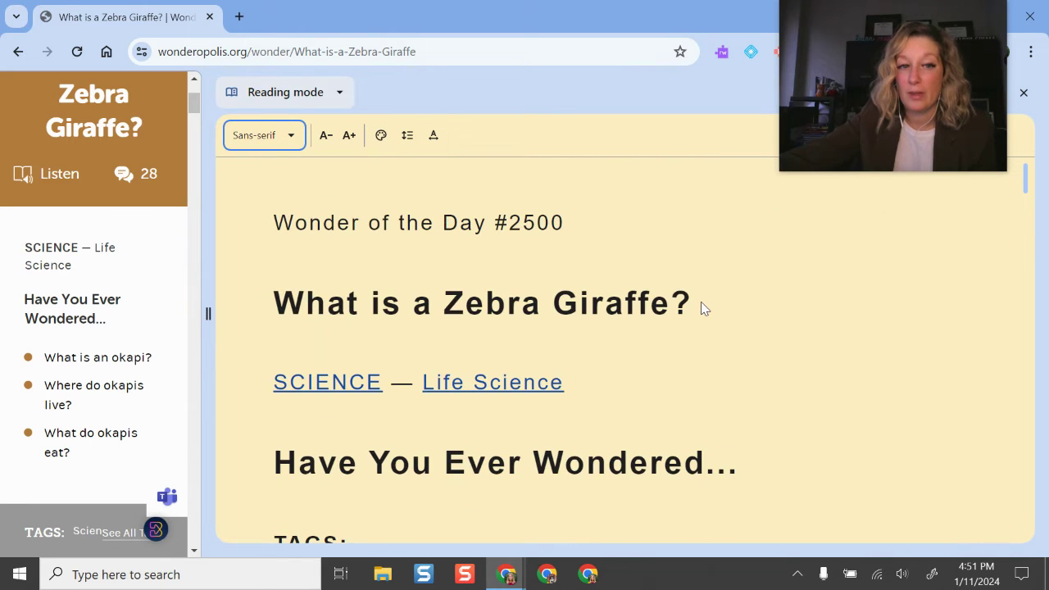
# Try Standard and Loose line spacing, ending on Very loose
pyautogui.click(409, 138)
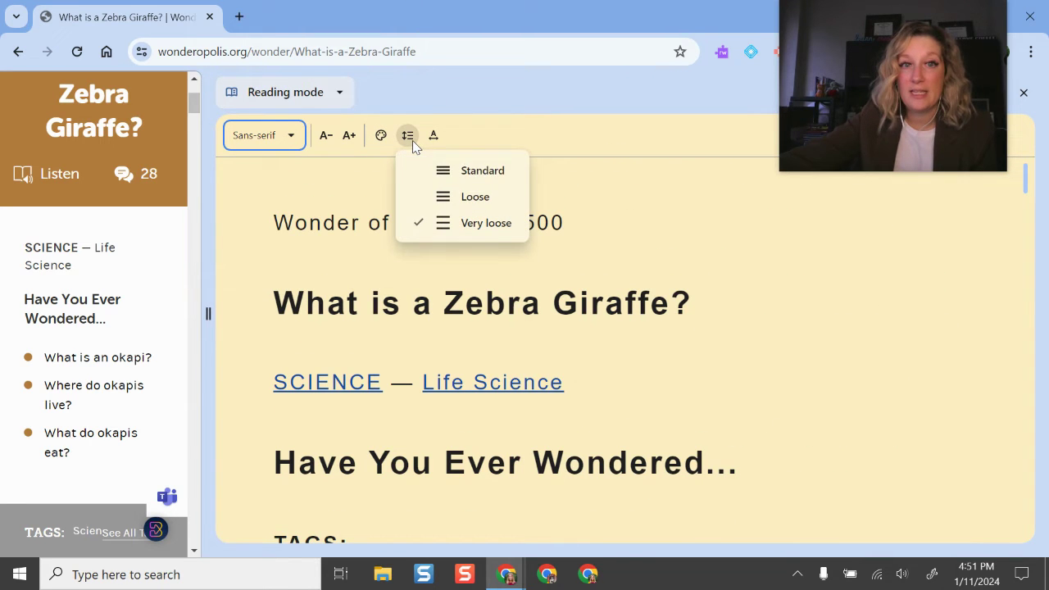
pyautogui.click(477, 168)
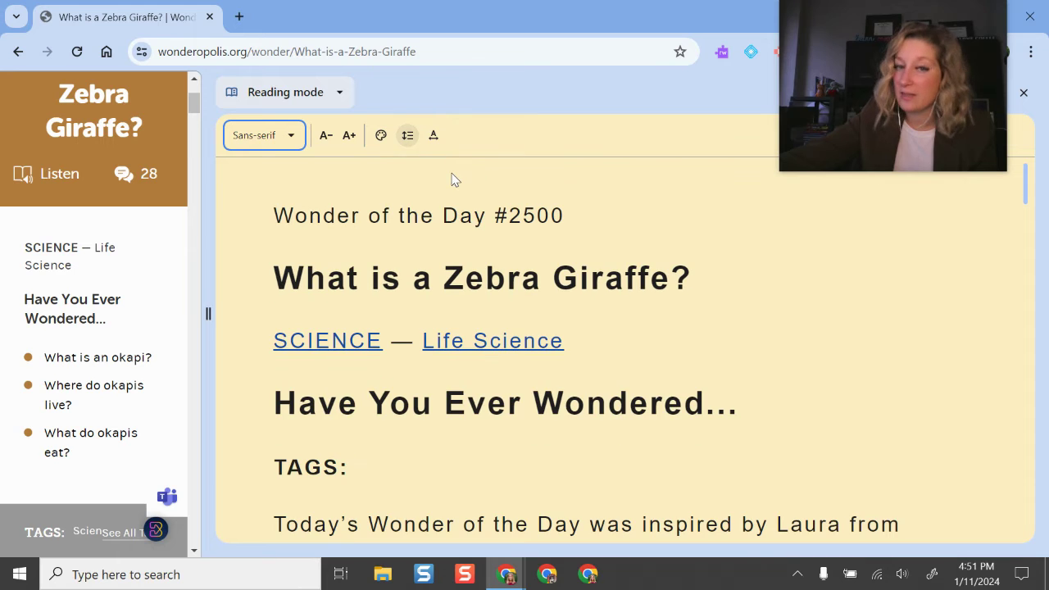
pyautogui.click(459, 197)
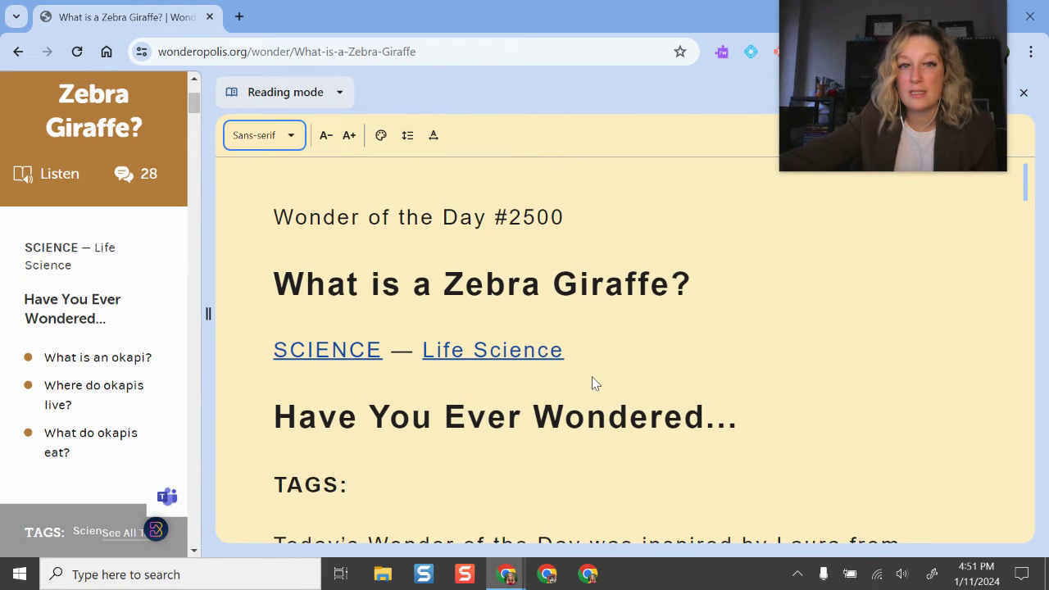
pyautogui.scroll(-3, 594, 379)
pyautogui.scroll(1, 595, 372)
pyautogui.scroll(3, 595, 373)
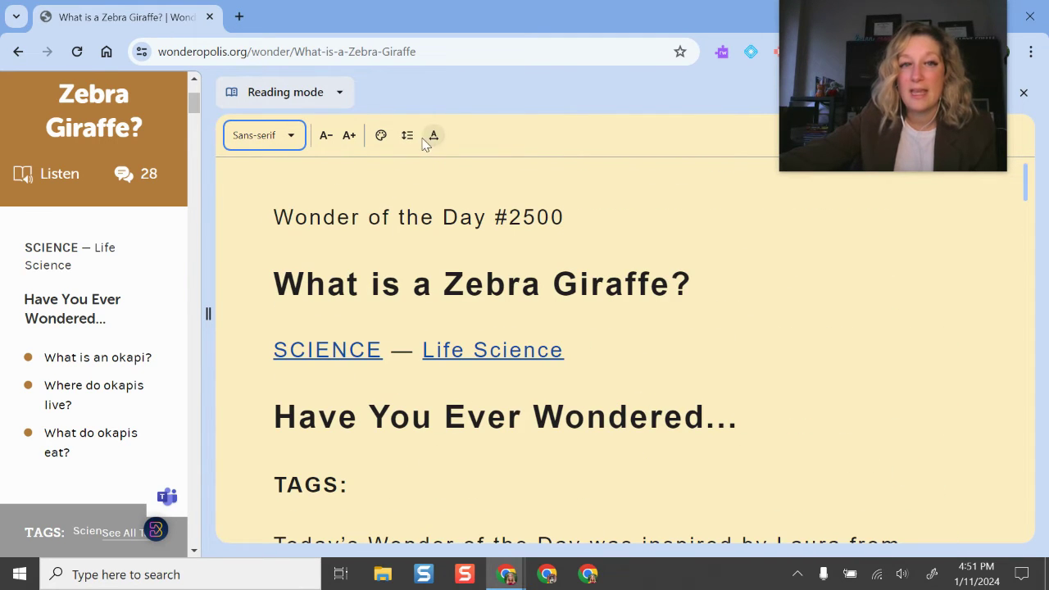
pyautogui.click(407, 135)
pyautogui.click(414, 219)
# Set letter spacing to Standard, then to Very wide
pyautogui.click(434, 135)
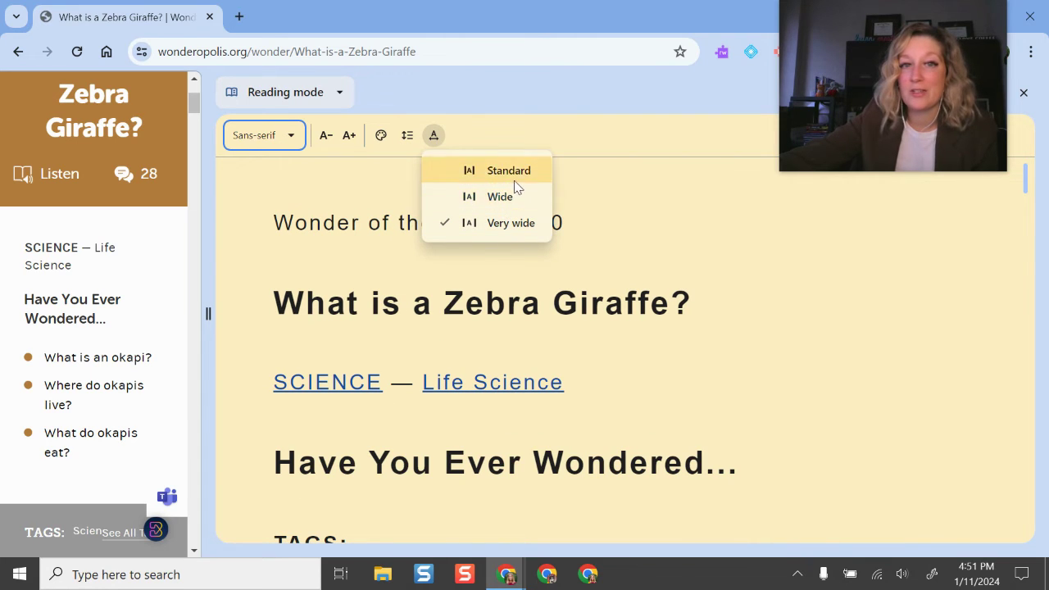
pyautogui.click(512, 170)
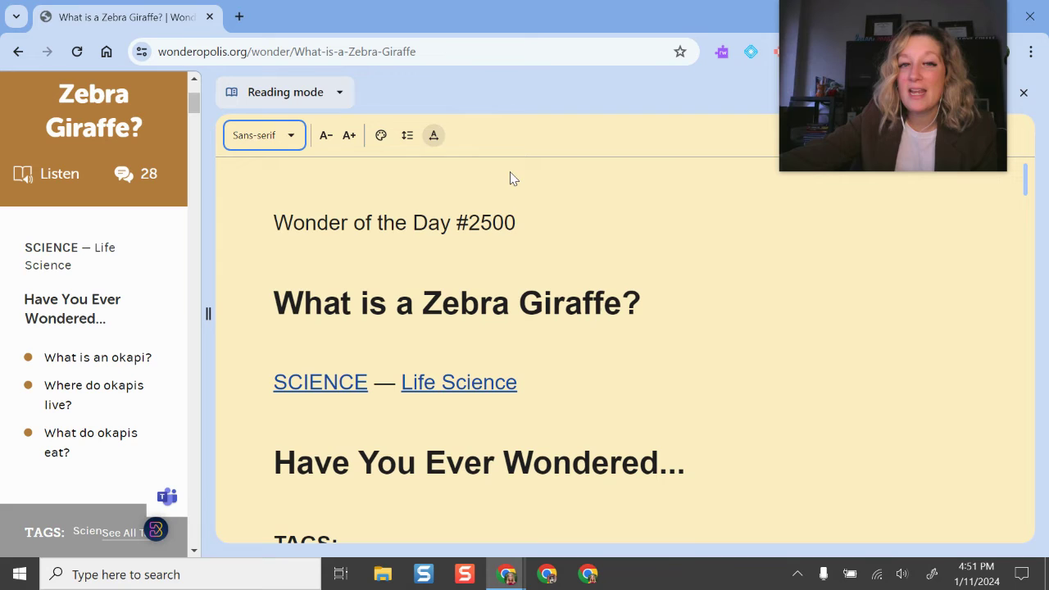
pyautogui.click(439, 135)
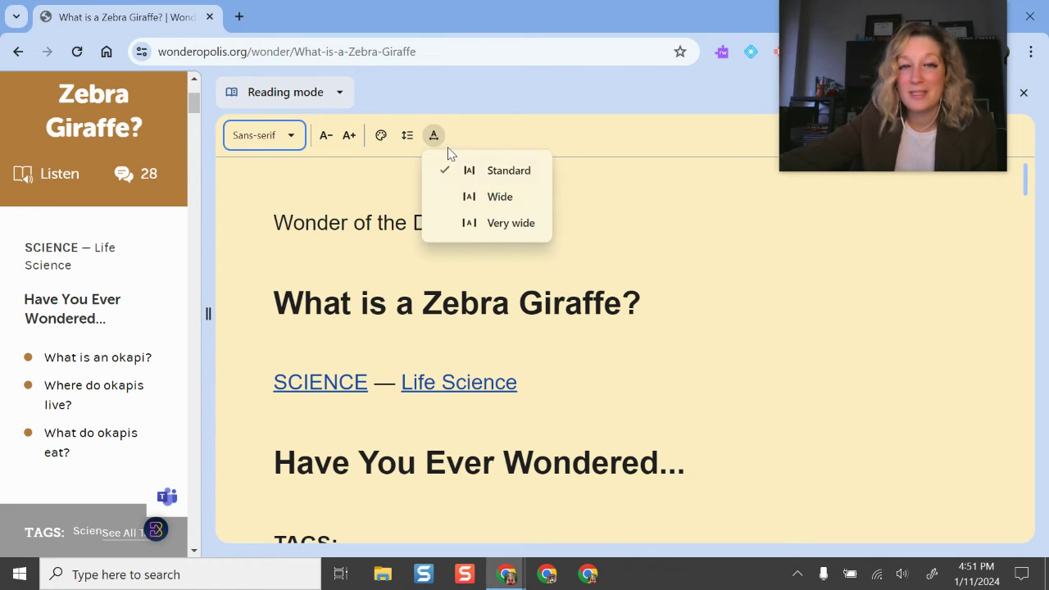
pyautogui.click(438, 141)
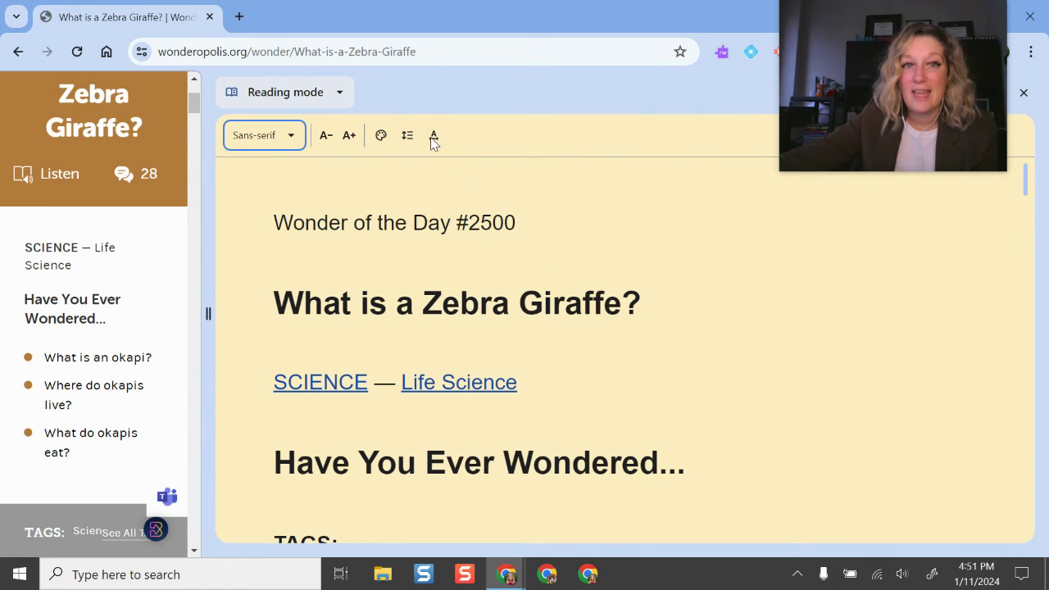
pyautogui.click(433, 141)
pyautogui.click(439, 223)
pyautogui.scroll(-1, 530, 292)
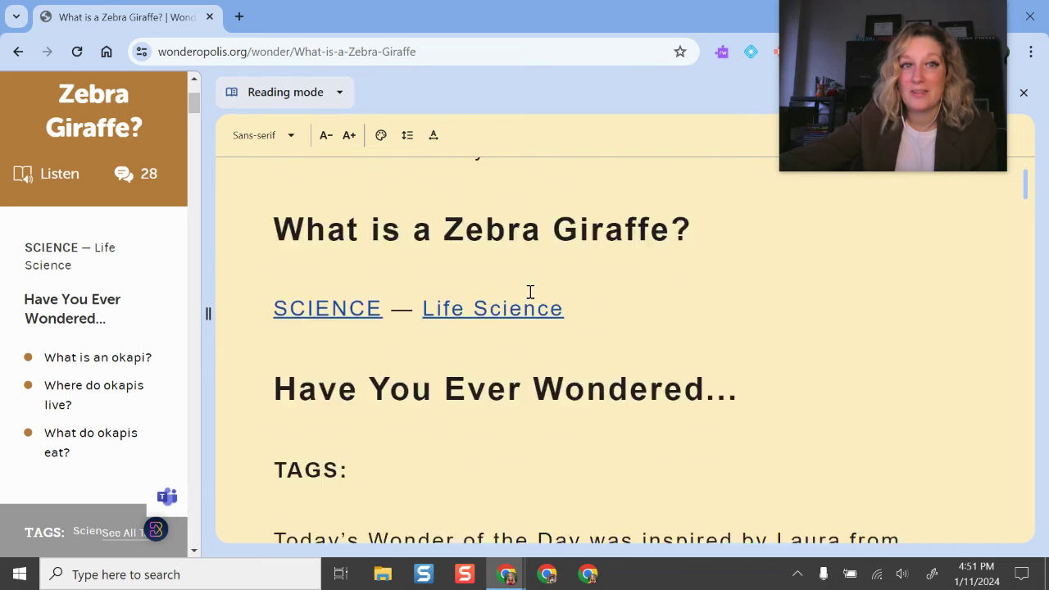
pyautogui.scroll(-1, 530, 295)
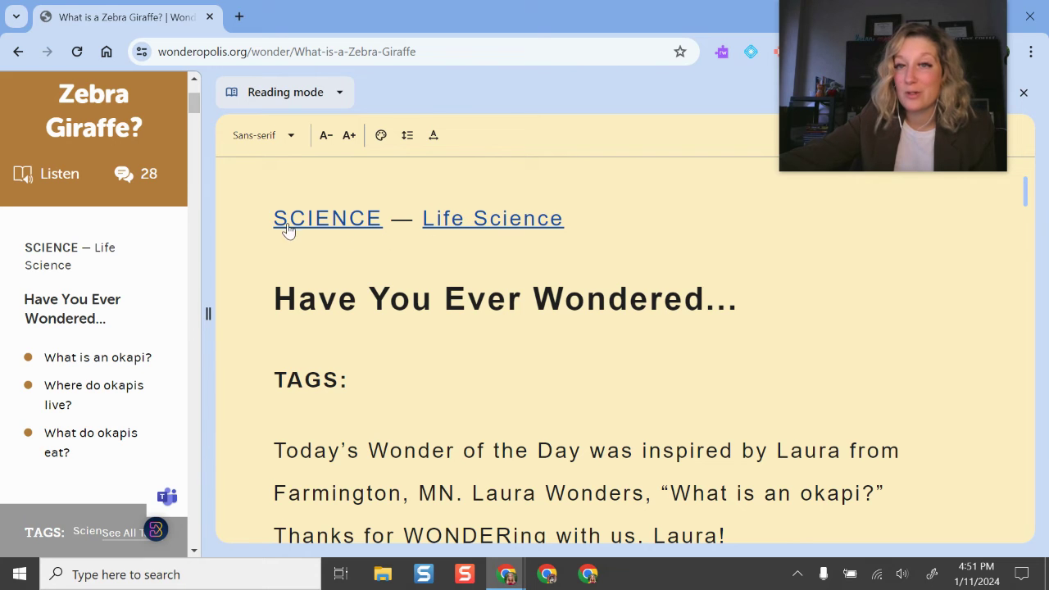
# Narrow the reading panel and open the Okapi facts video from the page
pyautogui.moveTo(207, 313); pyautogui.dragTo(530, 290)
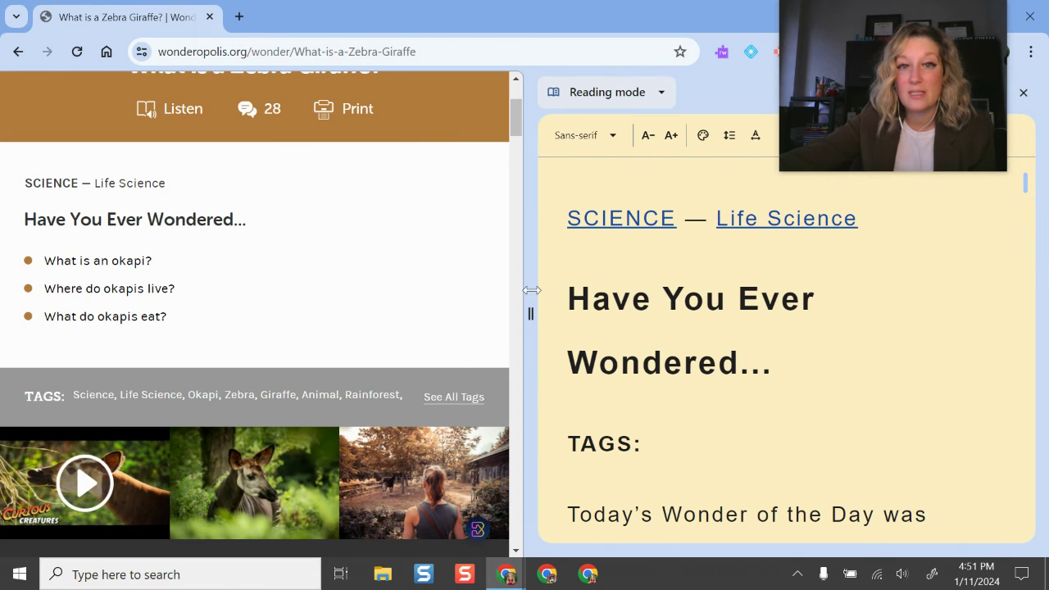
pyautogui.scroll(-3, 265, 323)
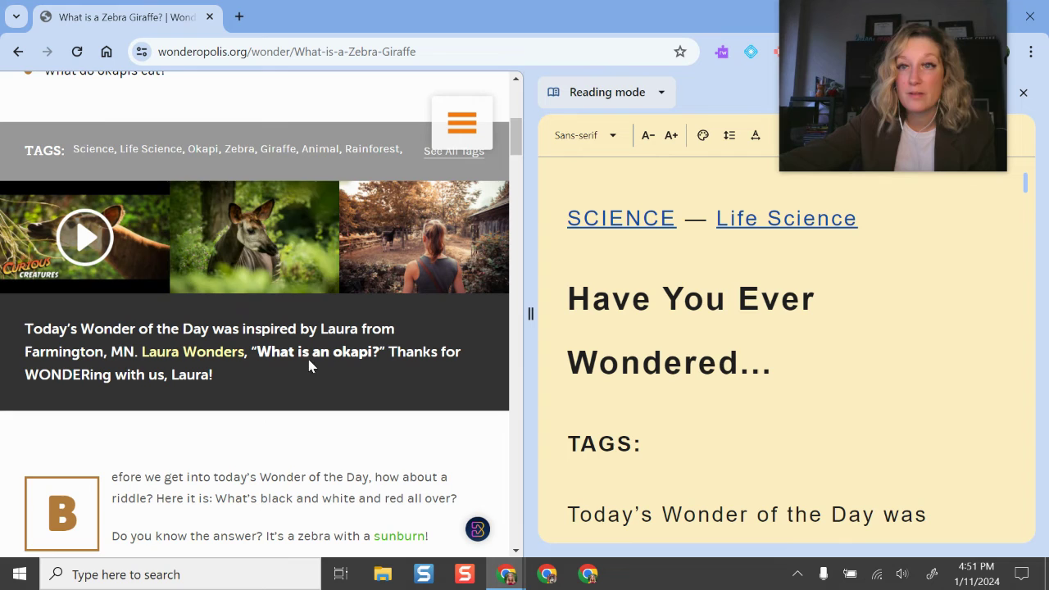
pyautogui.click(81, 246)
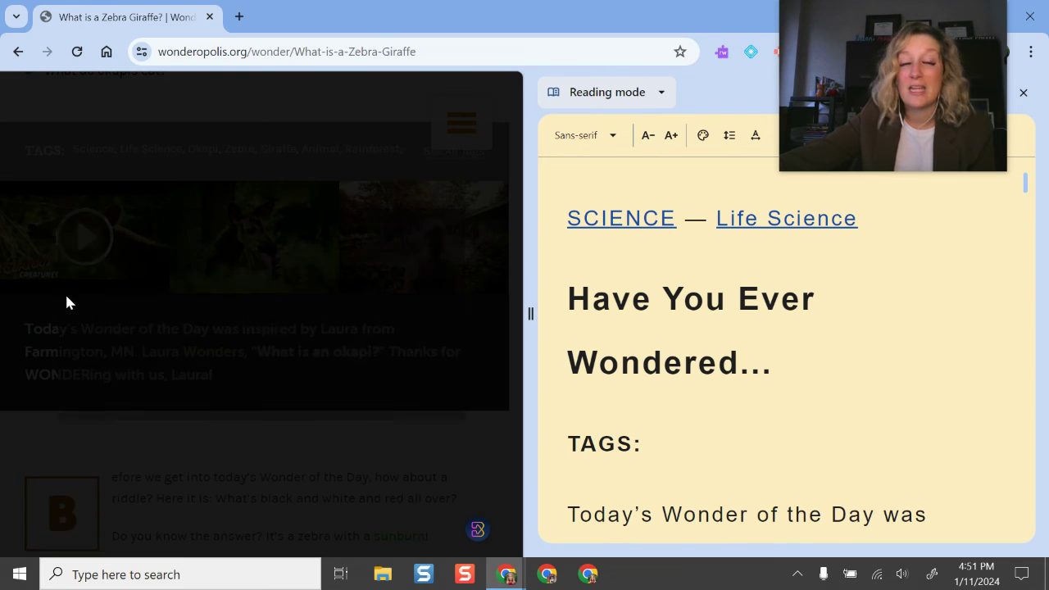
pyautogui.scroll(-3, 781, 361)
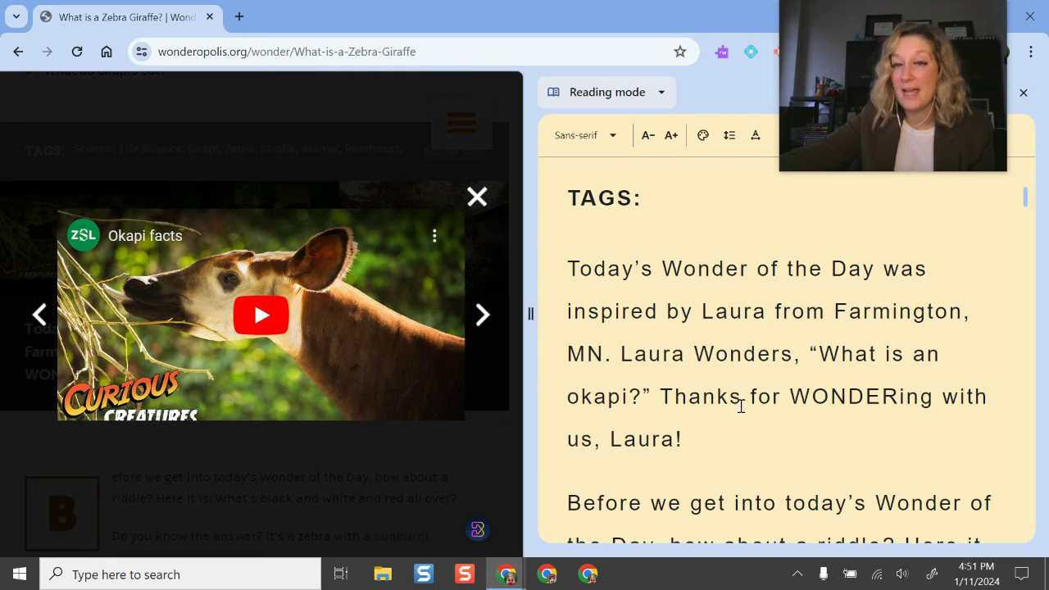
# Close and reopen the Reading mode side panel, briefly showing its view list
pyautogui.moveTo(941, 75)
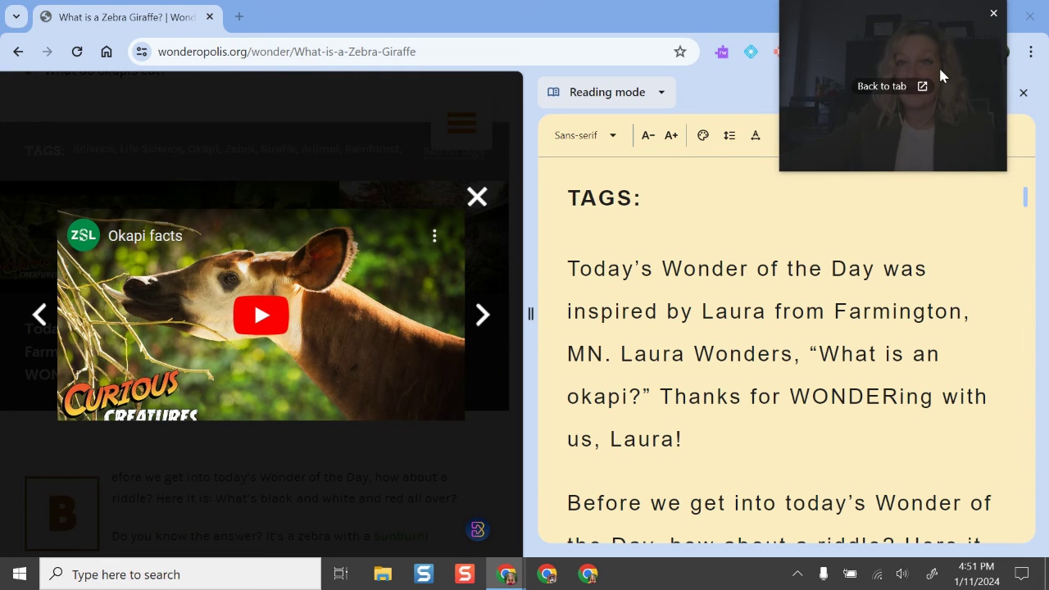
pyautogui.moveTo(941, 75); pyautogui.dragTo(390, 202)
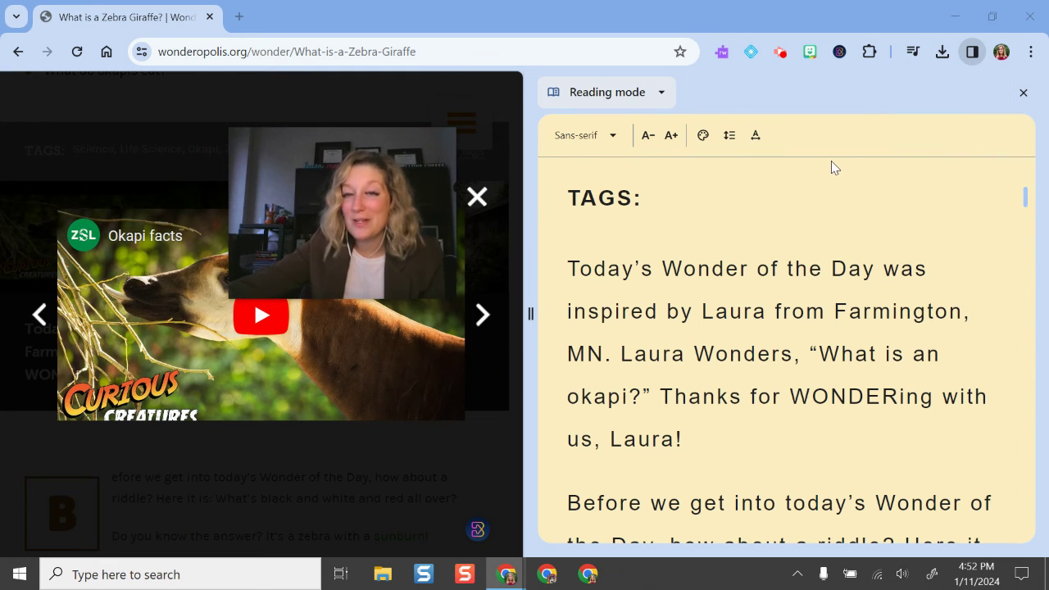
pyautogui.click(971, 52)
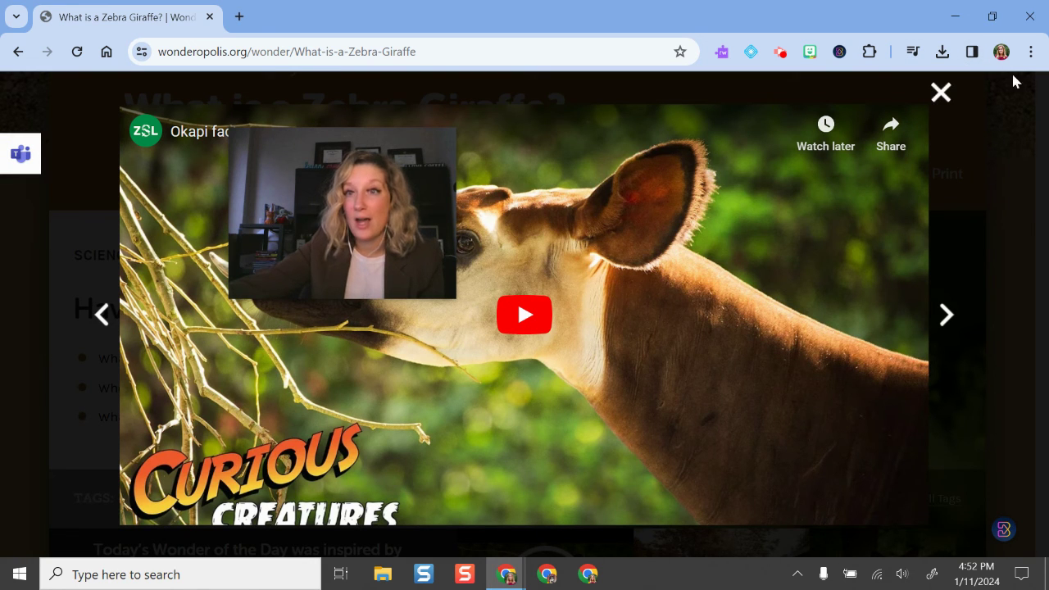
pyautogui.click(980, 52)
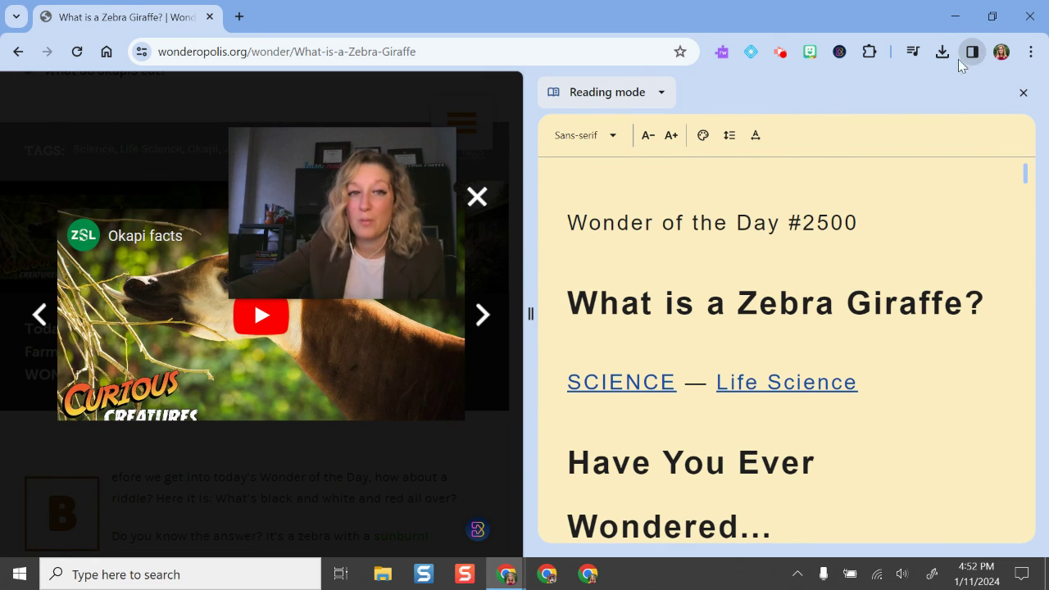
pyautogui.click(604, 93)
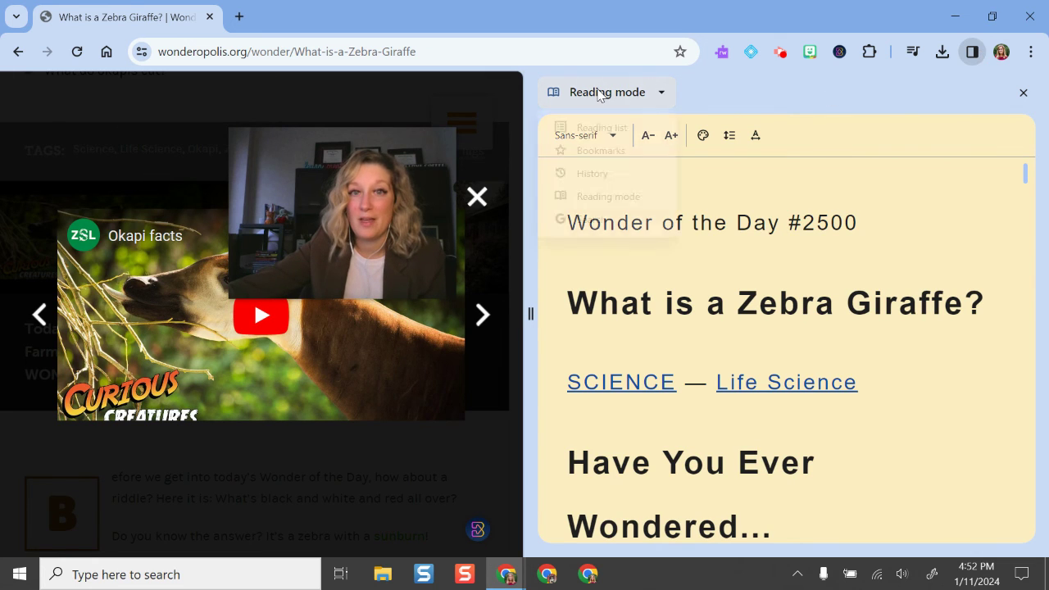
pyautogui.click(756, 105)
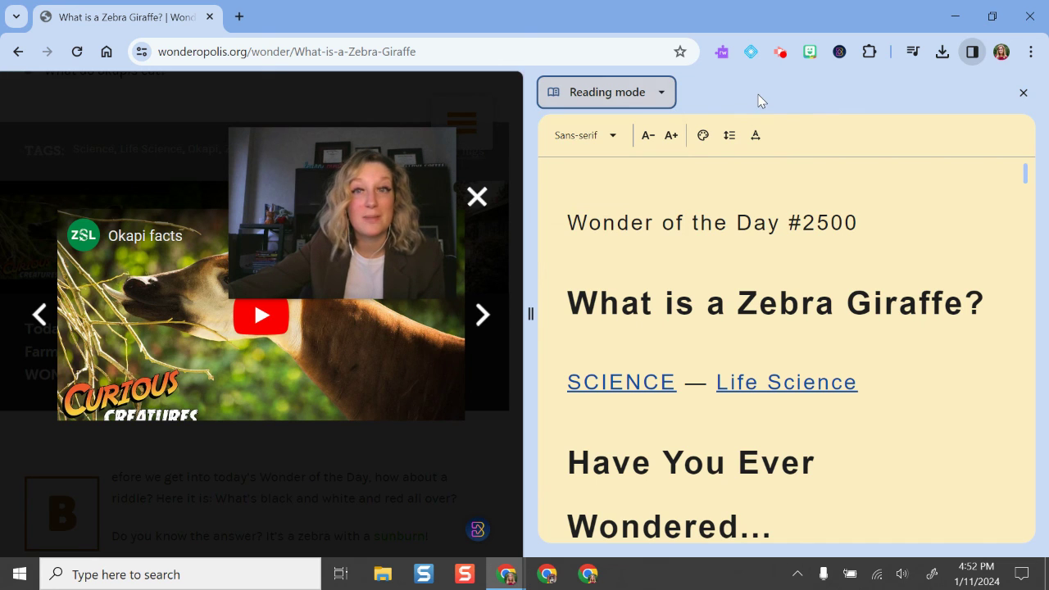
pyautogui.click(782, 55)
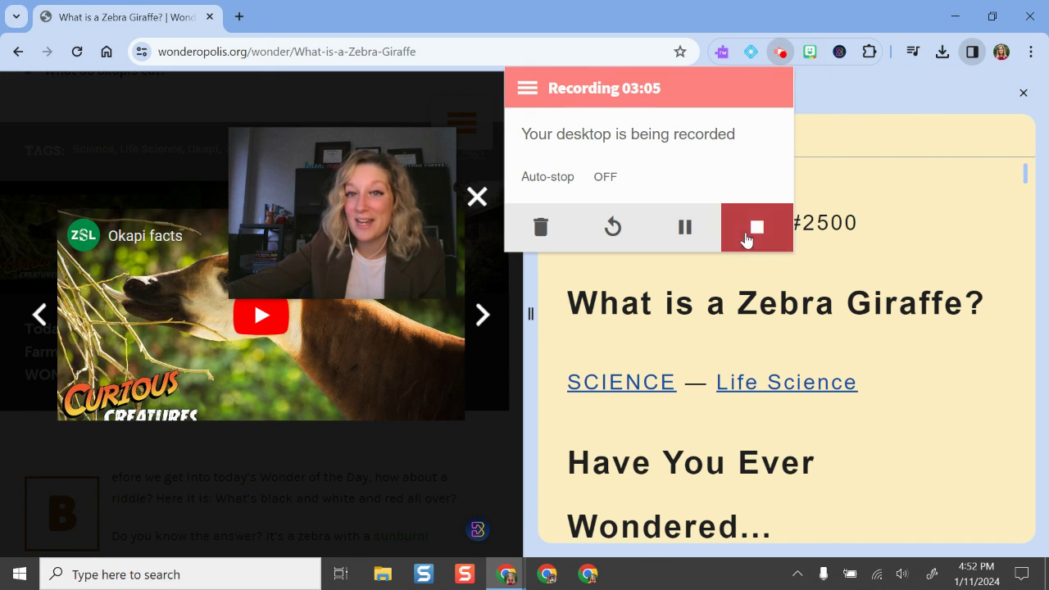